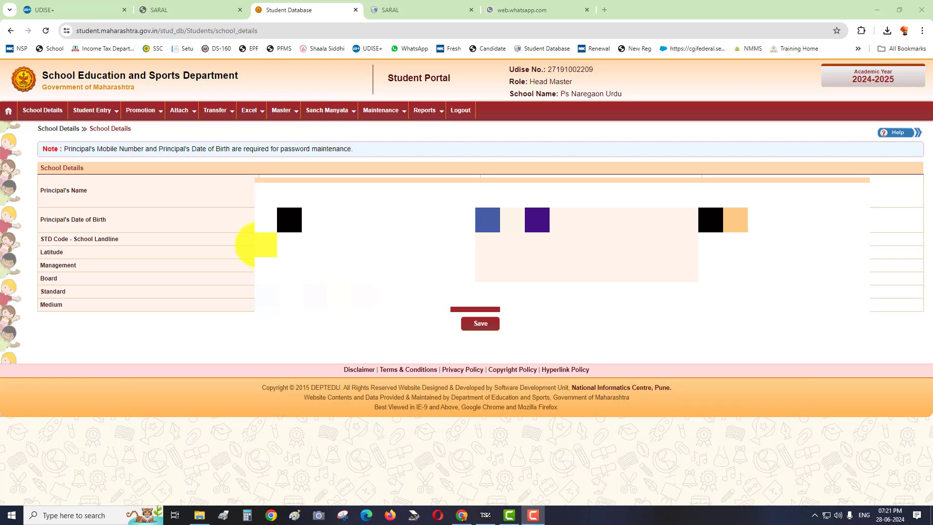
- Download the personal-details student workbook and show the downloaded .xls file in its folder
mouse_move(247, 118)
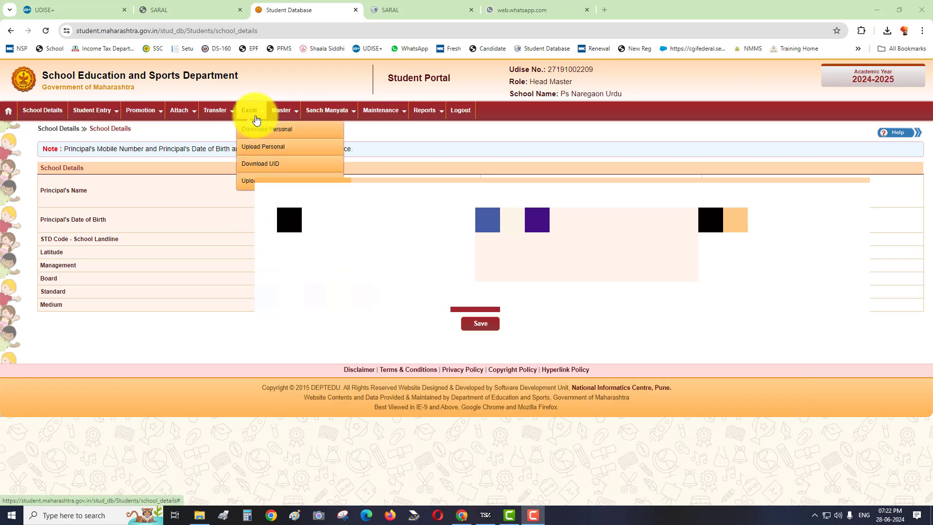
click(302, 135)
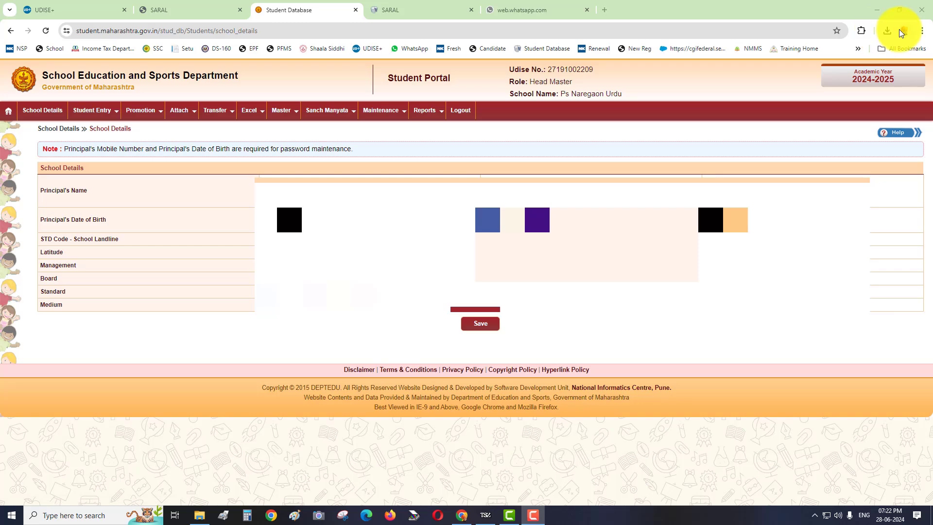
click(886, 32)
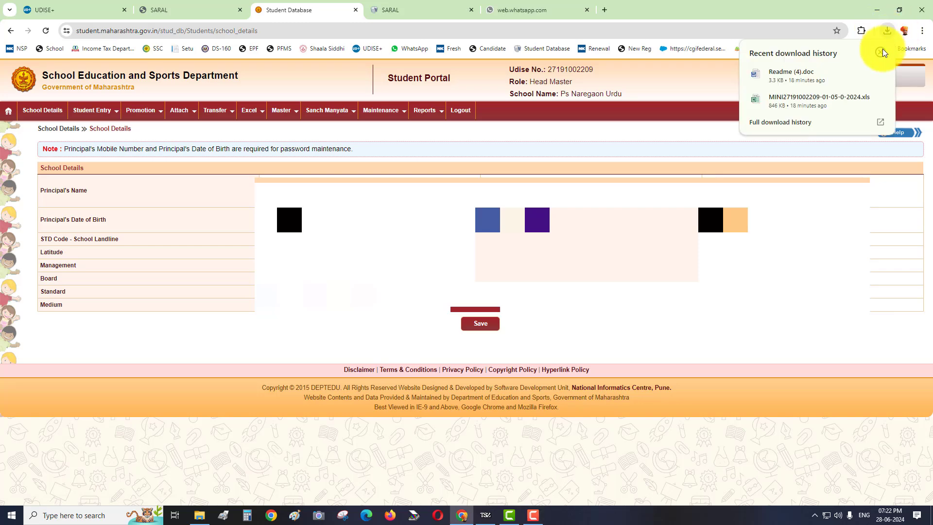
click(862, 100)
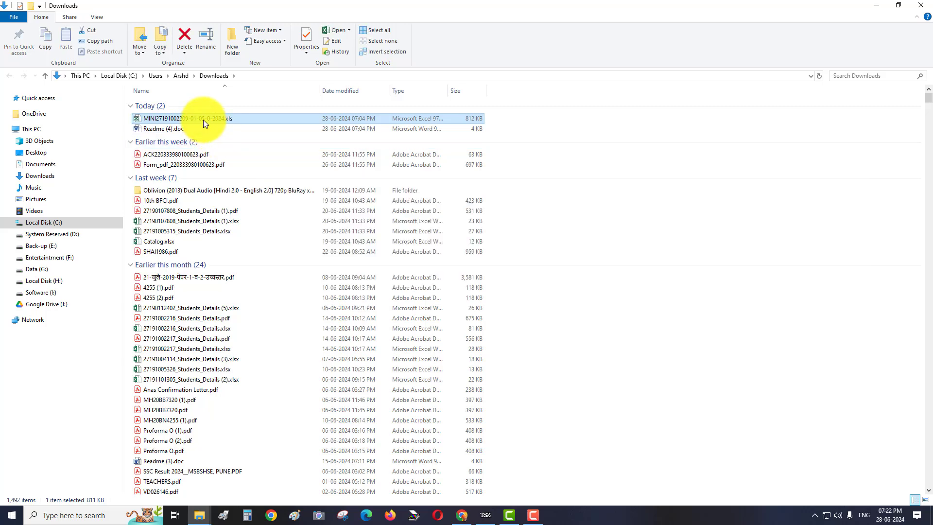
- Open the downloaded .xls student workbook from the Downloads folder in Excel
double_click(203, 120)
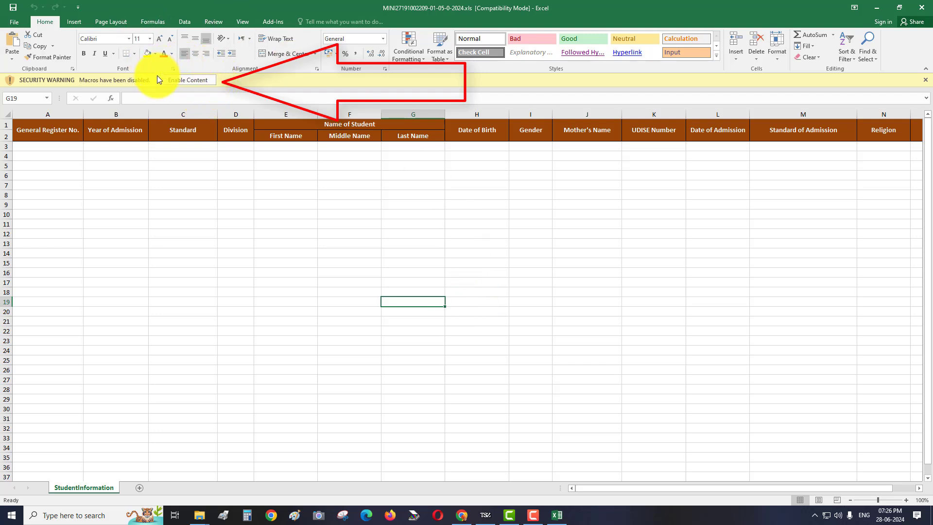
- Enable the workbook's content so the Student Database macro form appears
click(197, 80)
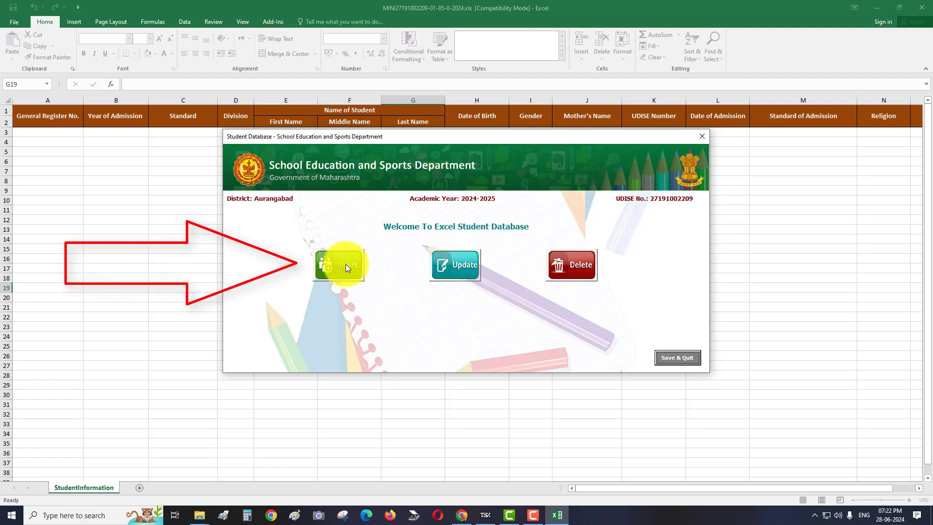
click(345, 264)
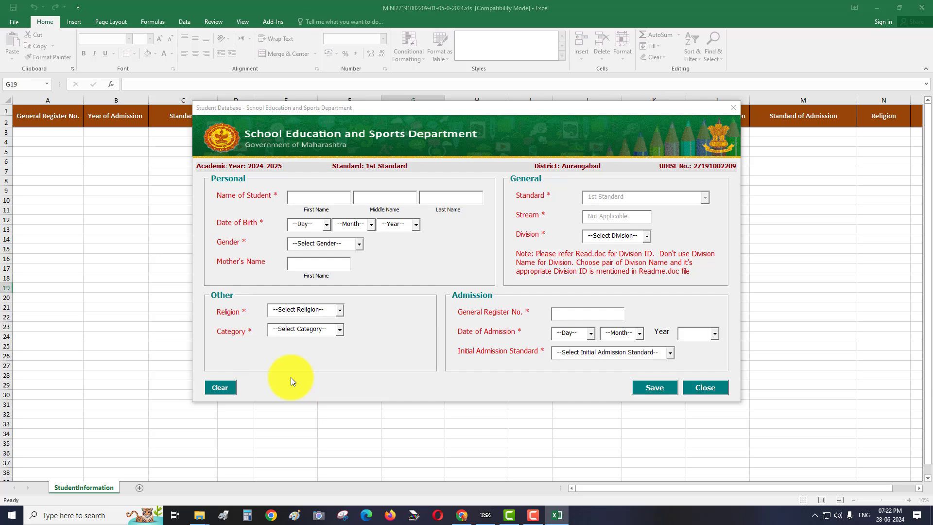
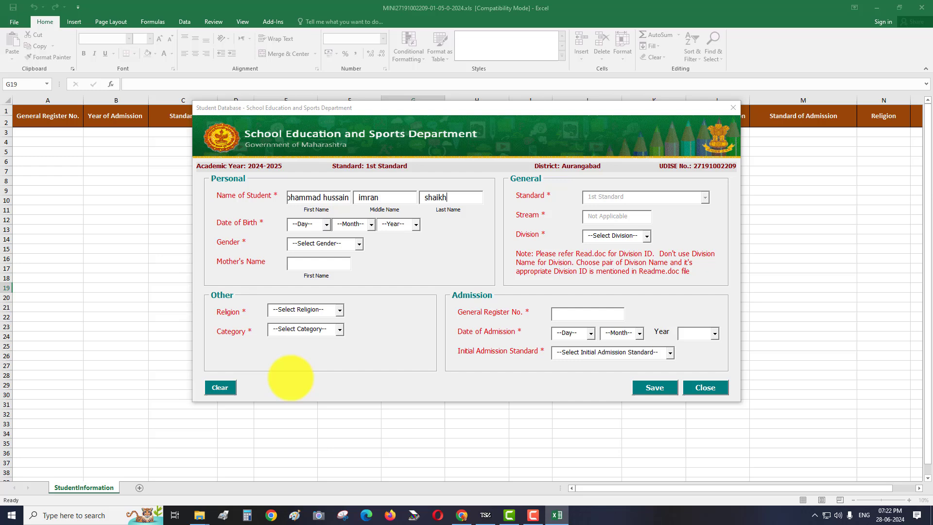
key(Tab)
text(19)
key(Tab)
text(09)
key(Tab)
text(2018)
key(Tab)
text(m)
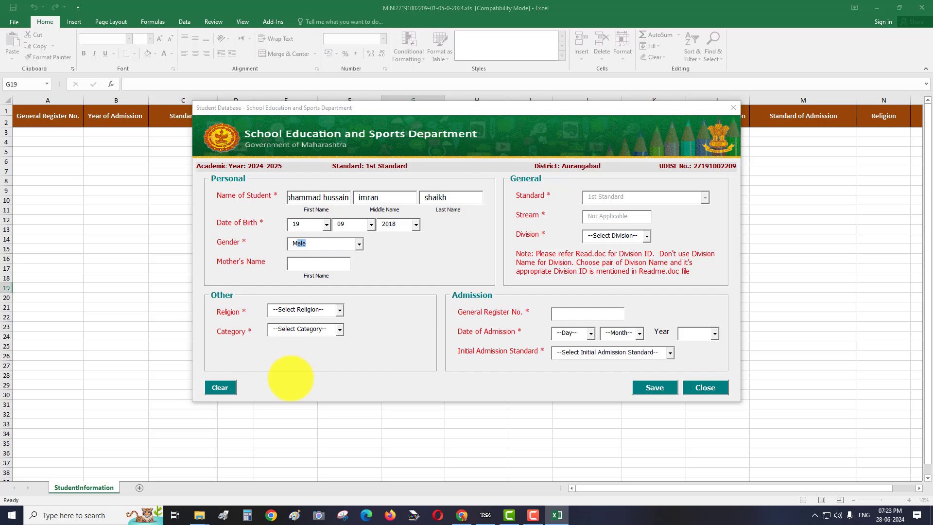
key(Tab)
- Enter the mother's name, register number, admission date 15/06/2024, 1st Standard, religion Islam, and category General
key(Tab)
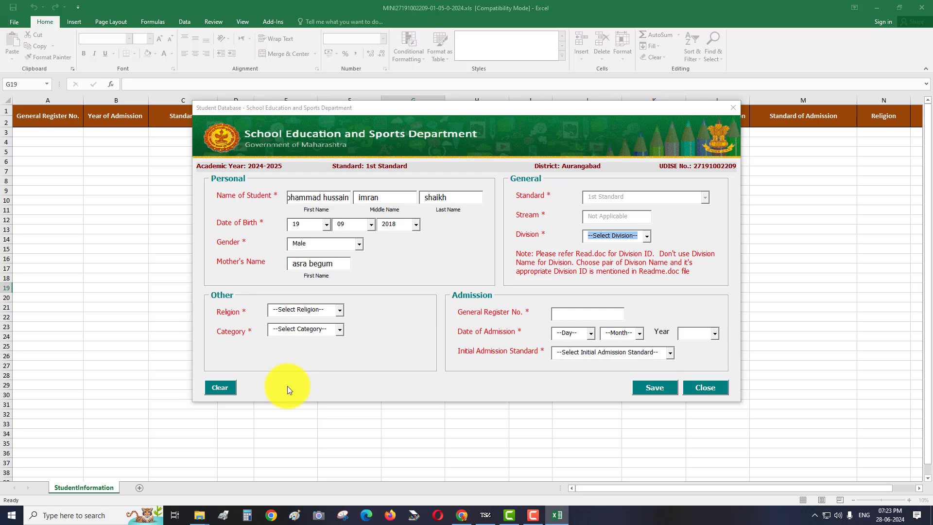
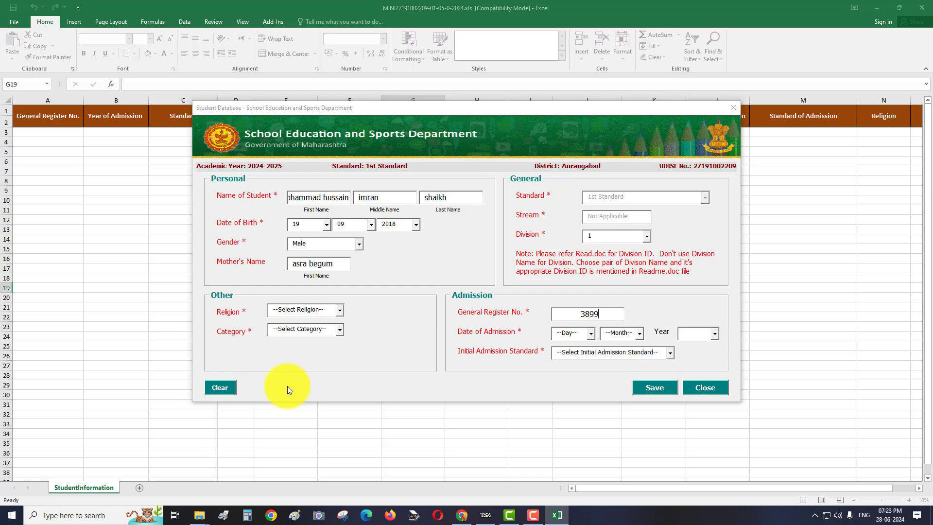
key(Tab)
text(15)
key(Tab)
text(06)
key(Tab)
text(202)
key(Tab)
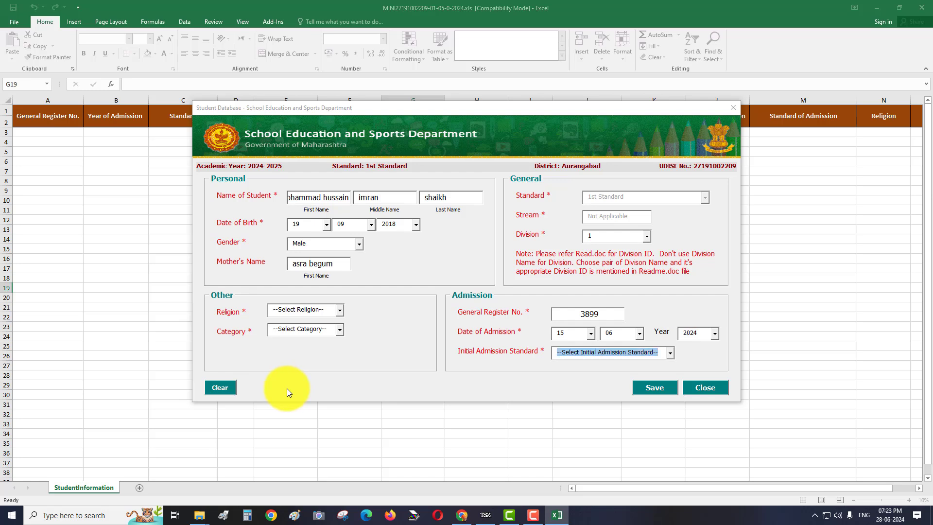
text(1st Standard)
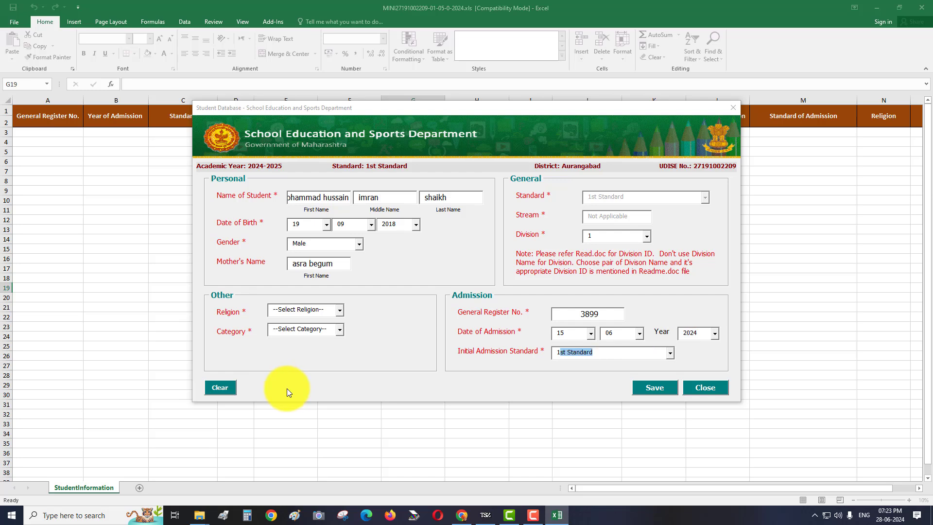
key(Tab)
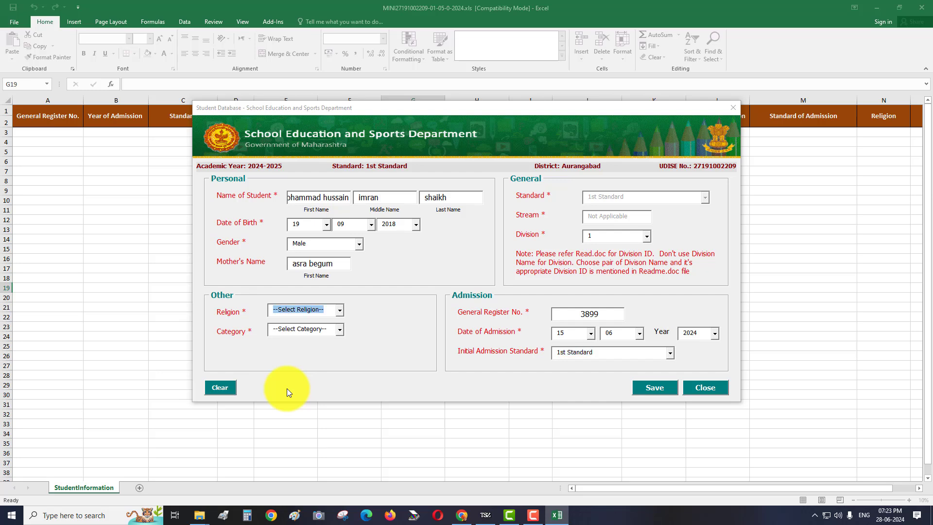
text(Islam)
key(Tab)
text(G)
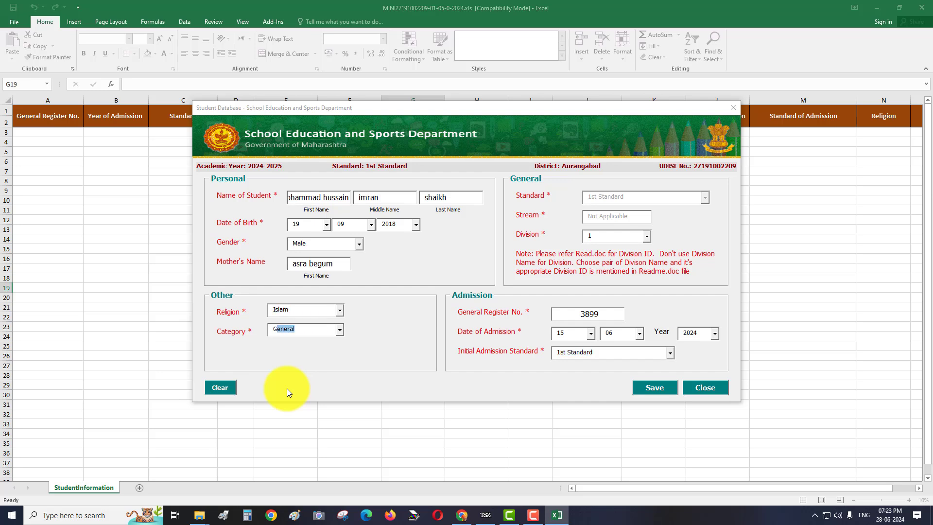
key(Tab)
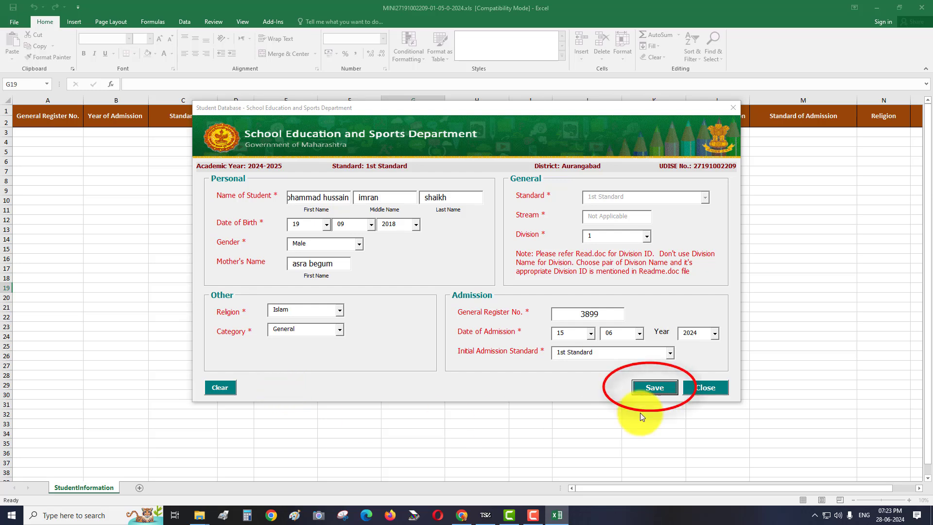
- Save the new student record, acknowledge the confirmation, and close the entry form
key(Return)
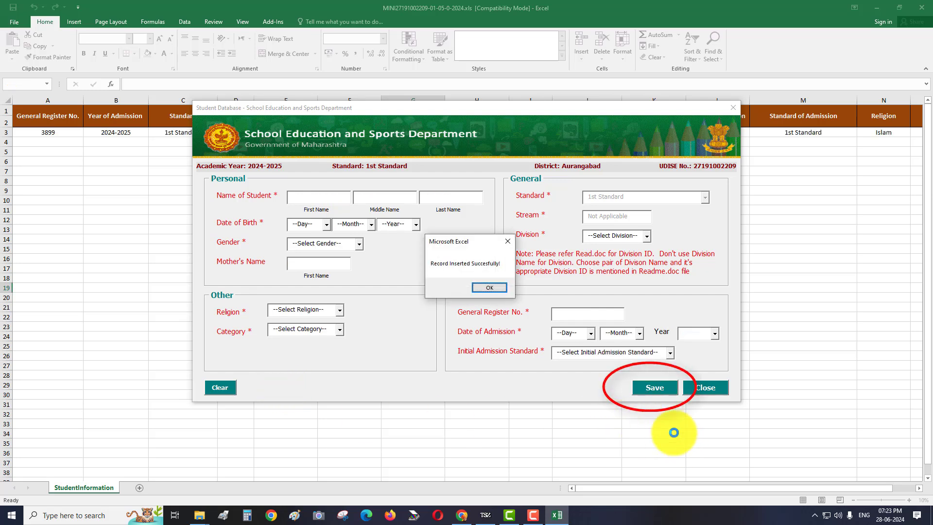
click(484, 287)
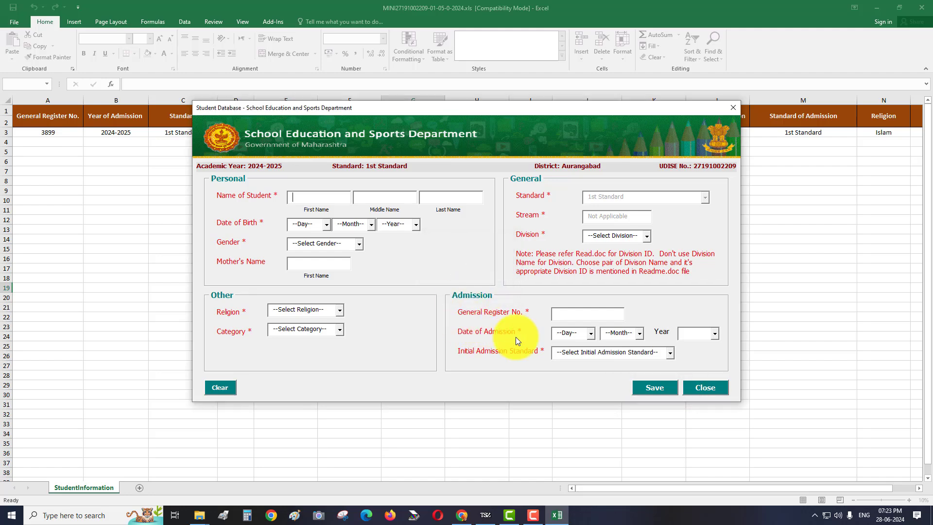
click(732, 107)
- Set up Save As in the Downloads folder with file type CSV (Comma delimited)
click(701, 137)
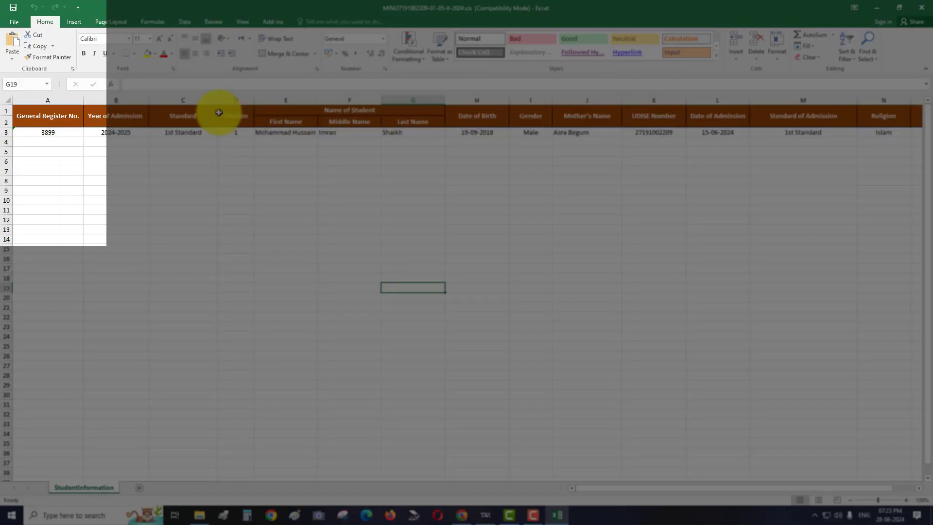
click(10, 22)
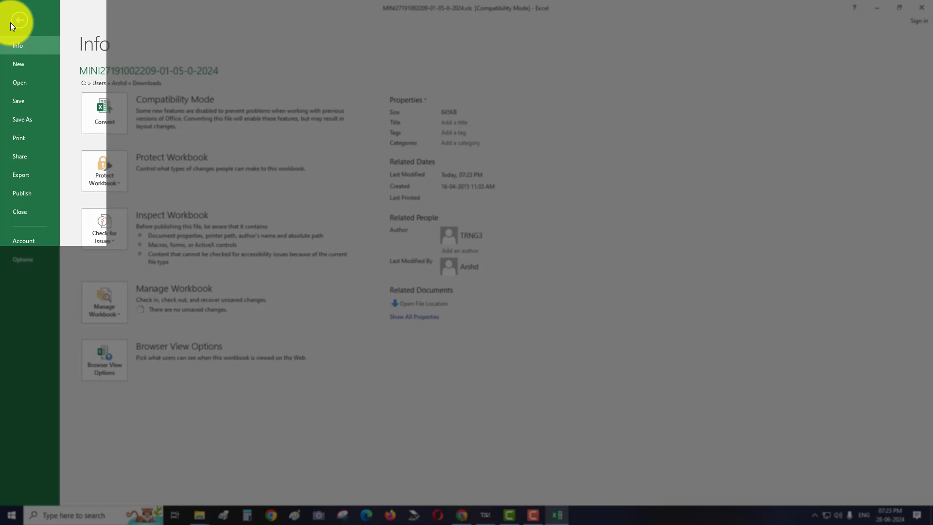
click(22, 118)
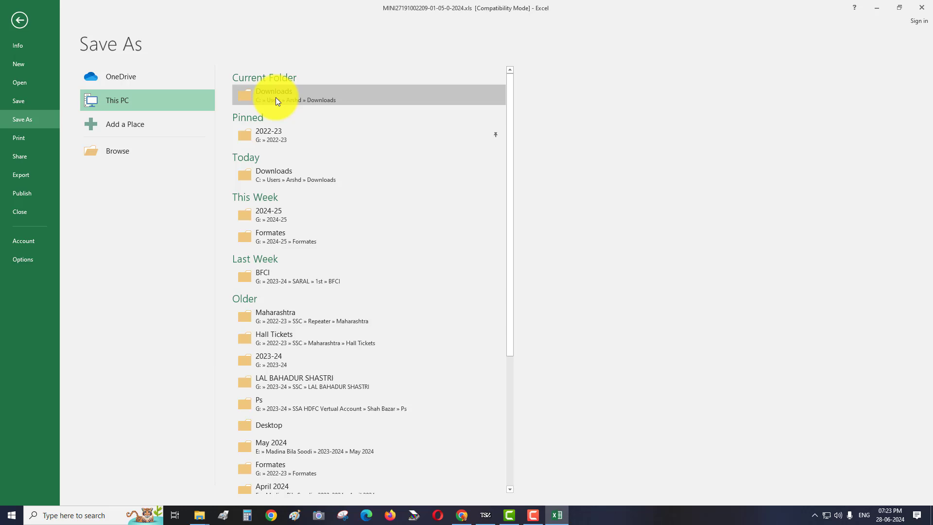
click(275, 99)
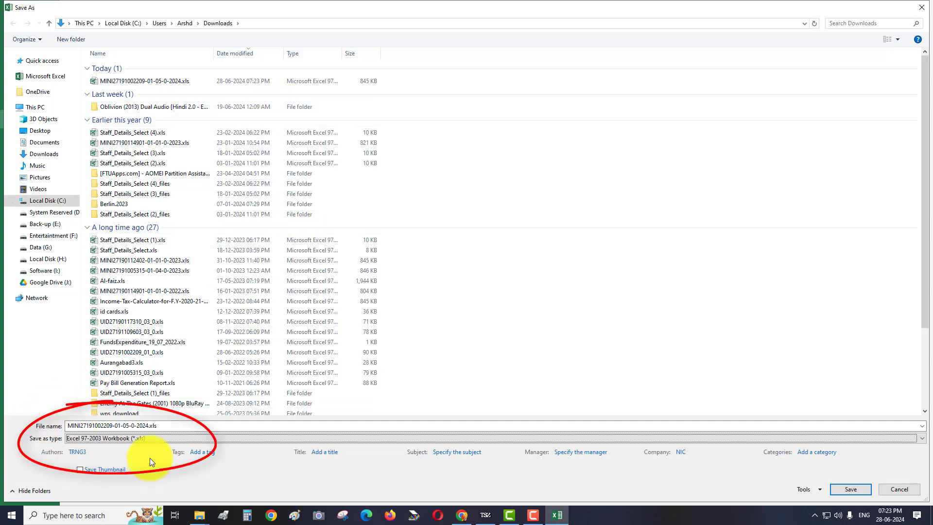
click(117, 440)
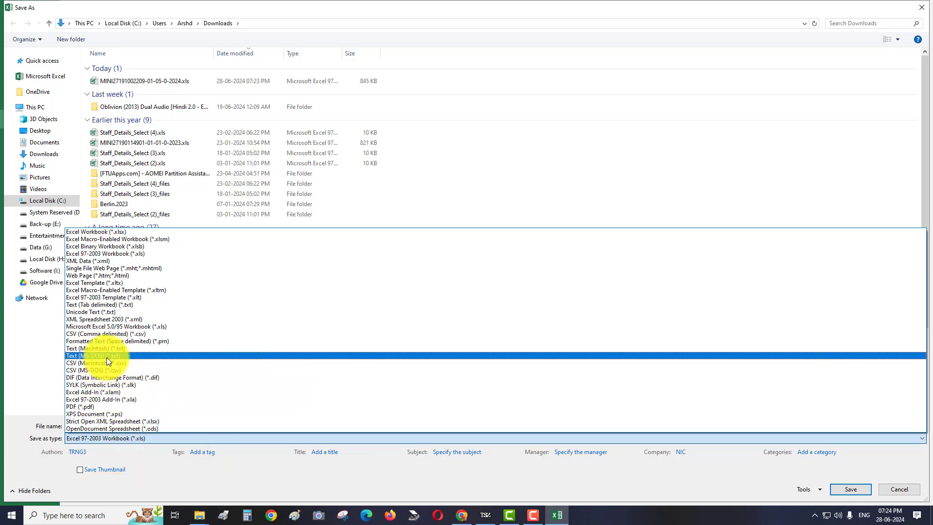
key(c)
key(c)
key(c)
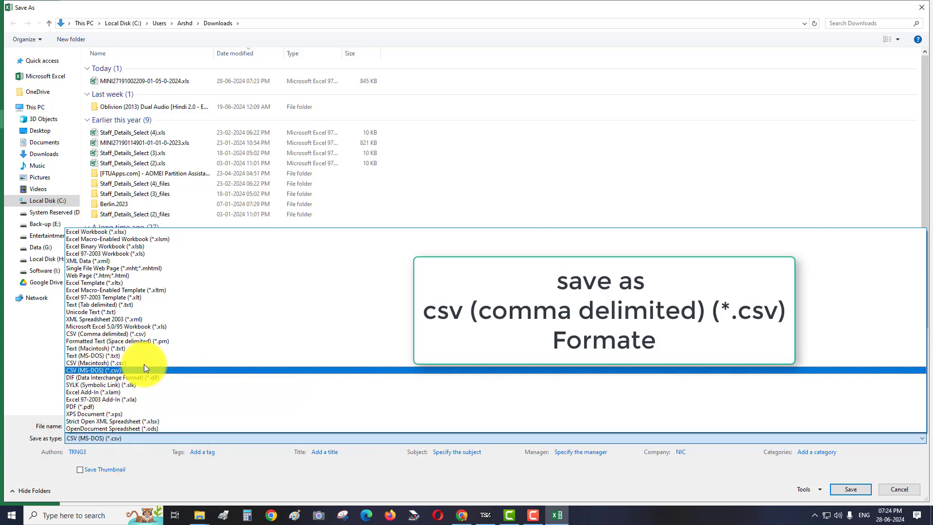
- Save the workbook as CSV (Comma delimited), keep the format, then quit Excel without saving again
click(141, 335)
click(865, 491)
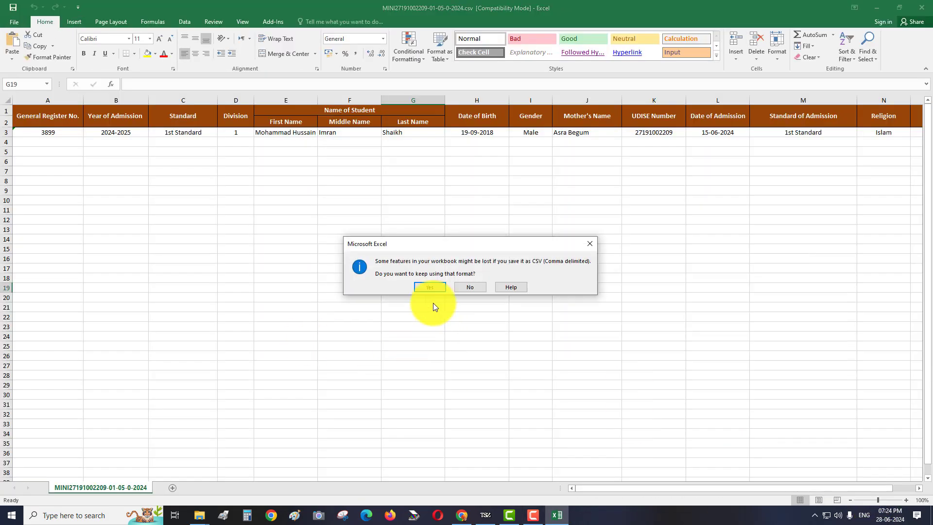
click(427, 288)
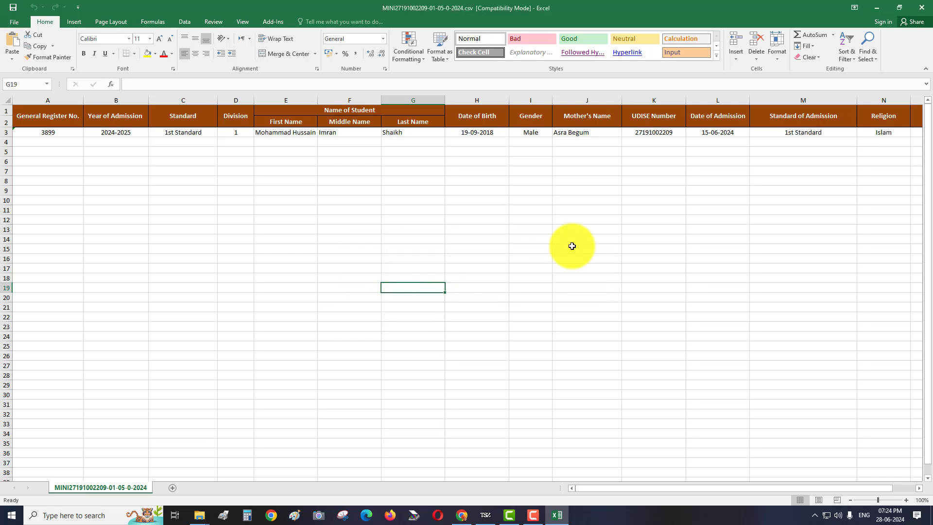
click(922, 7)
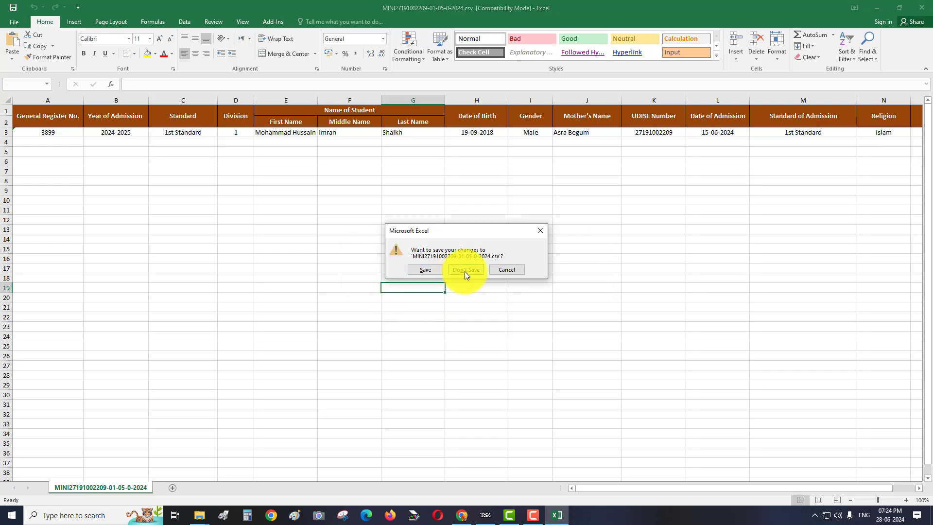
click(464, 271)
click(462, 516)
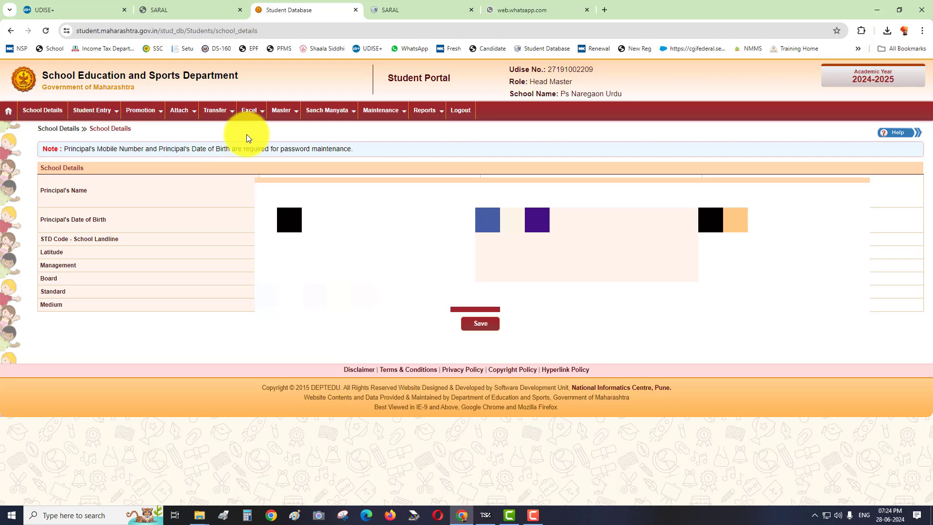
- On the portal's Upload Personal page, choose the saved student CSV file from Downloads
click(249, 111)
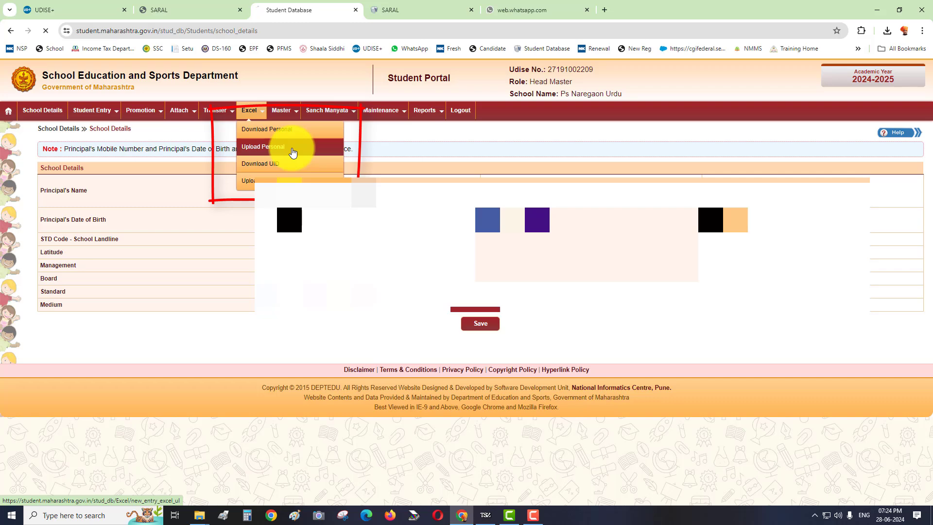
click(292, 152)
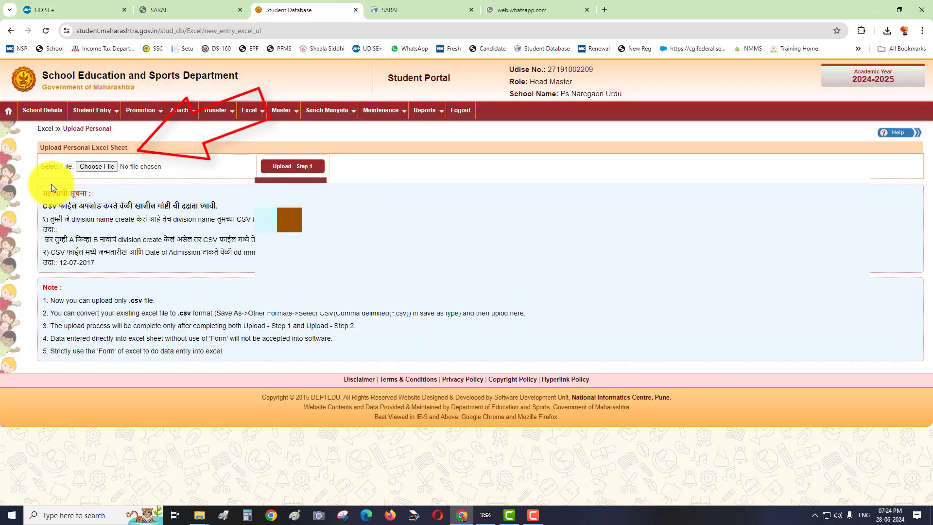
click(107, 168)
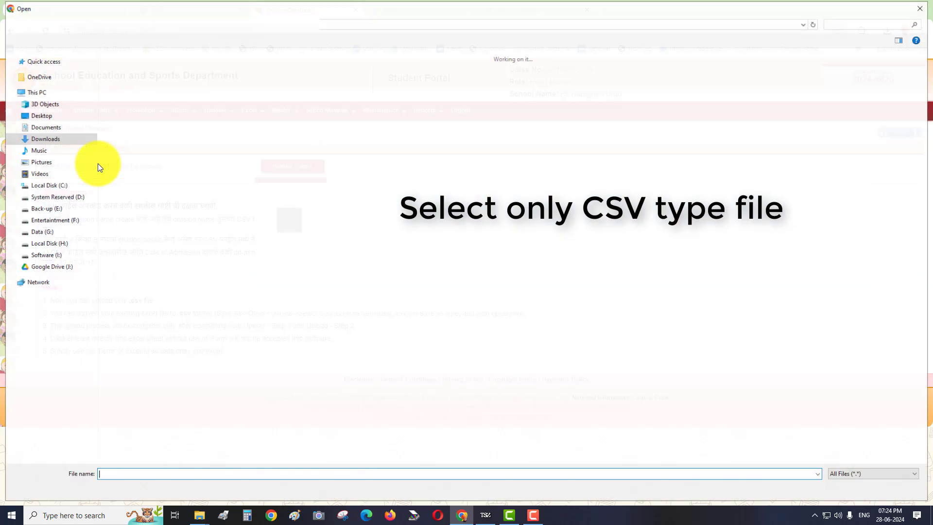
click(132, 101)
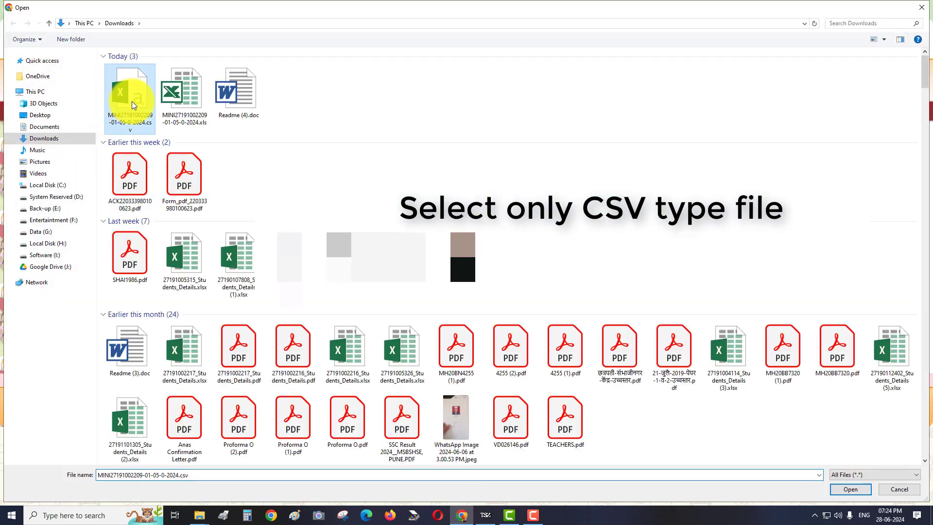
double_click(132, 101)
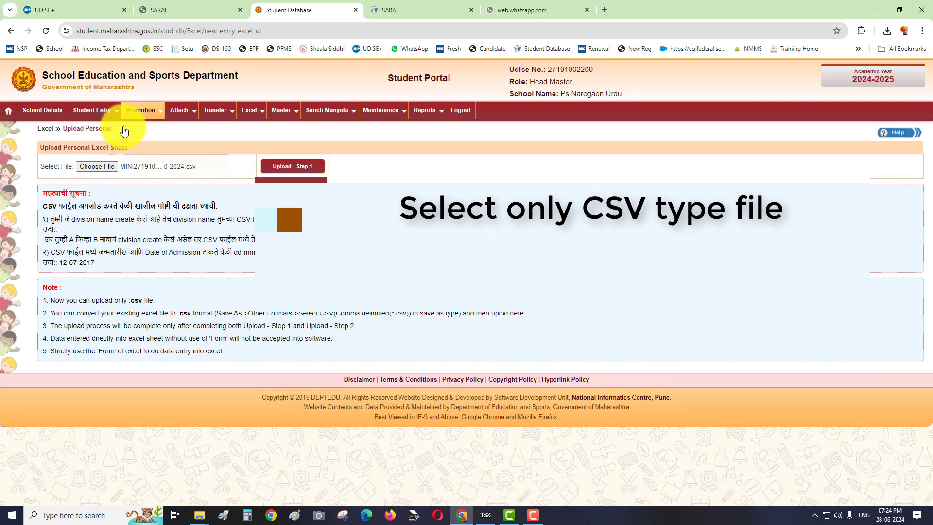
- Run Upload - Step 1 and acknowledge its completion alert
click(302, 170)
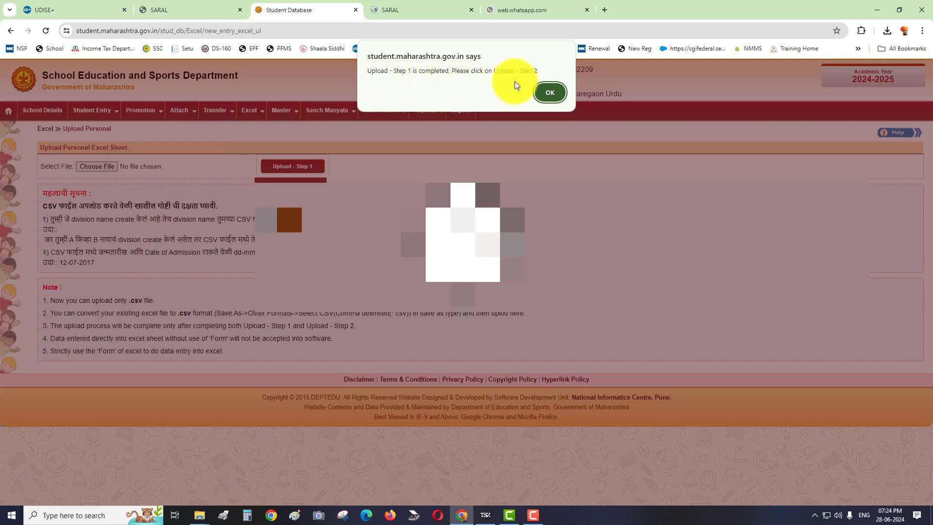
click(550, 95)
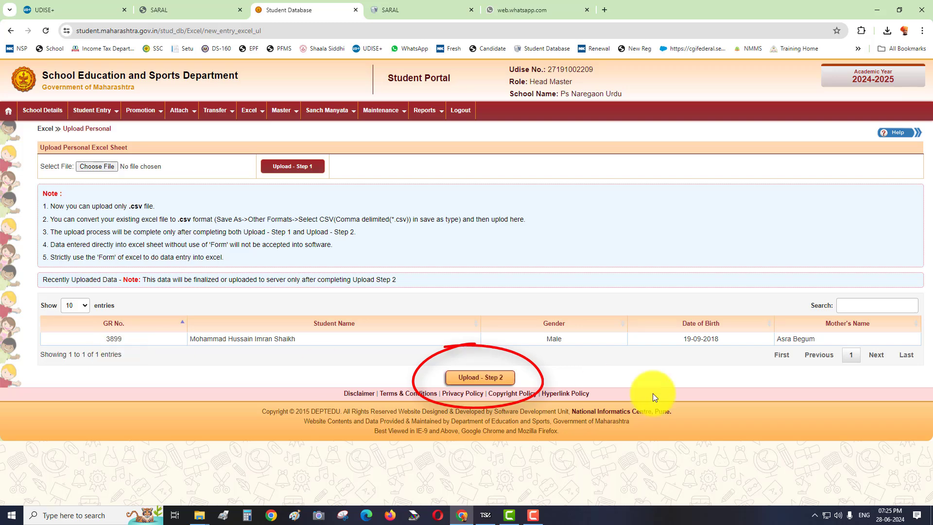
- Run Upload - Step 2 to finalise the uploaded student record
click(486, 383)
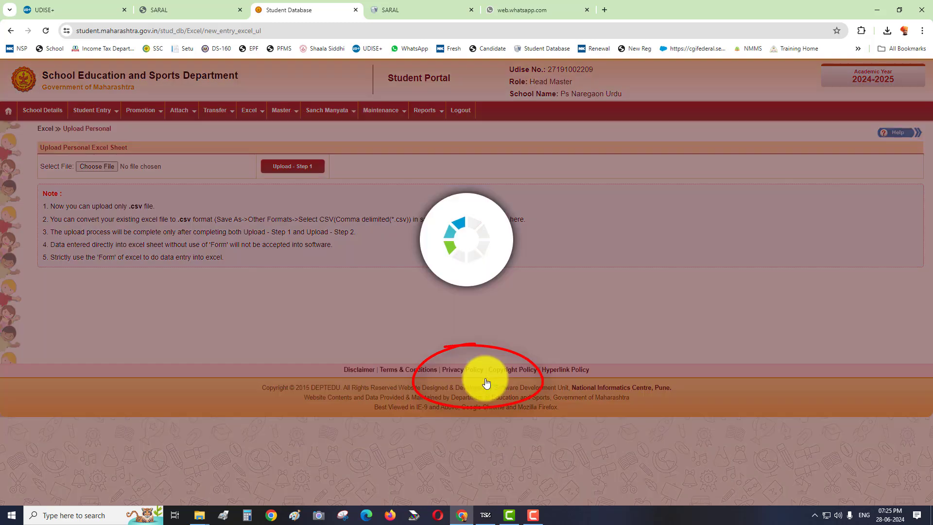